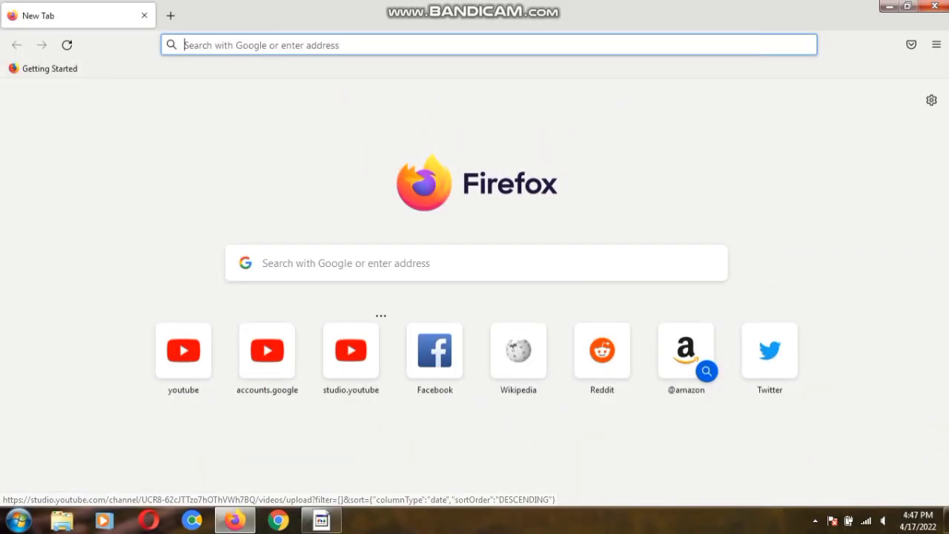
Step: Search Google for 'studio youtube' in Firefox and open the official YouTube Studio site
click(475, 263)
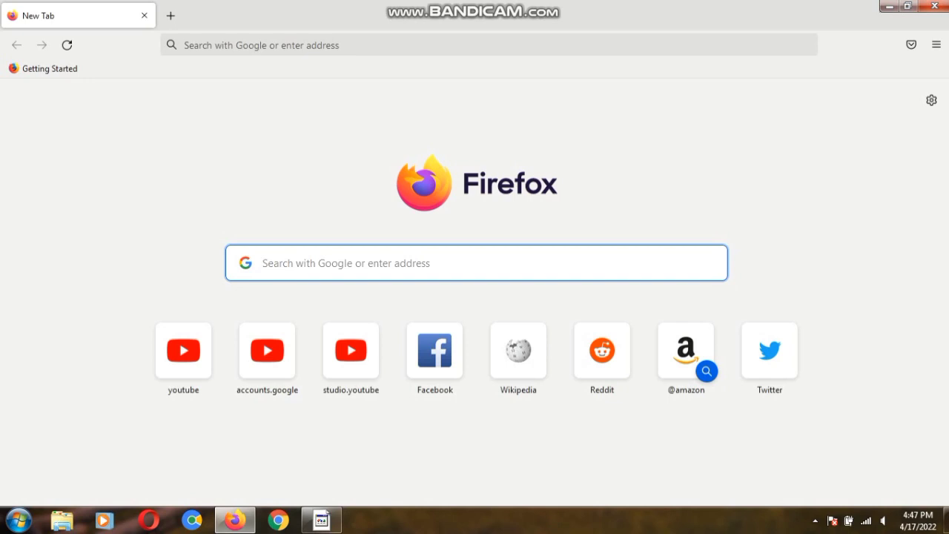
text(st)
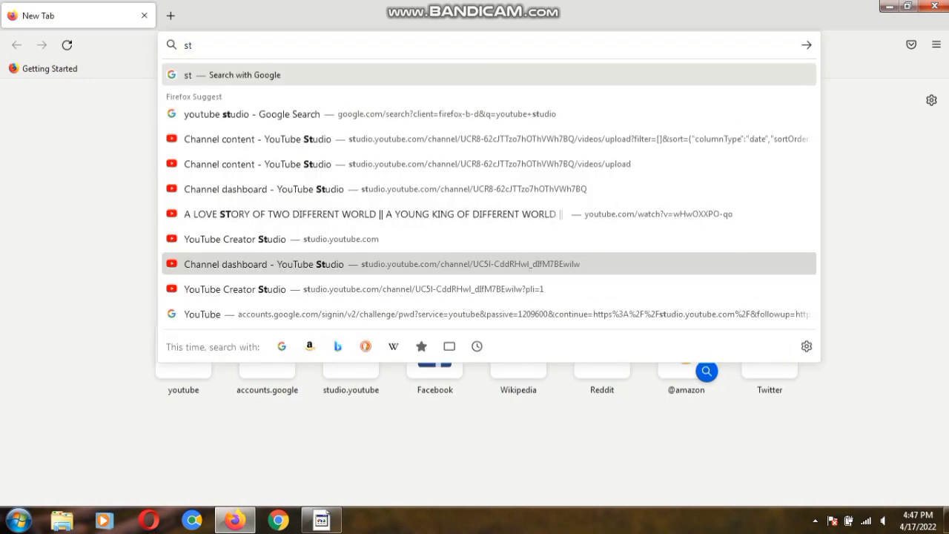
text(udio)
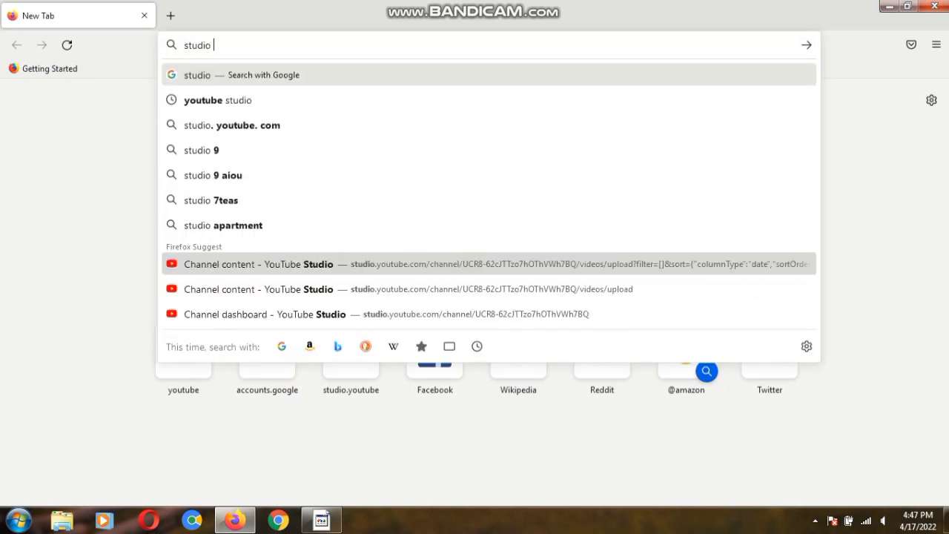
text( youtube)
key(Return)
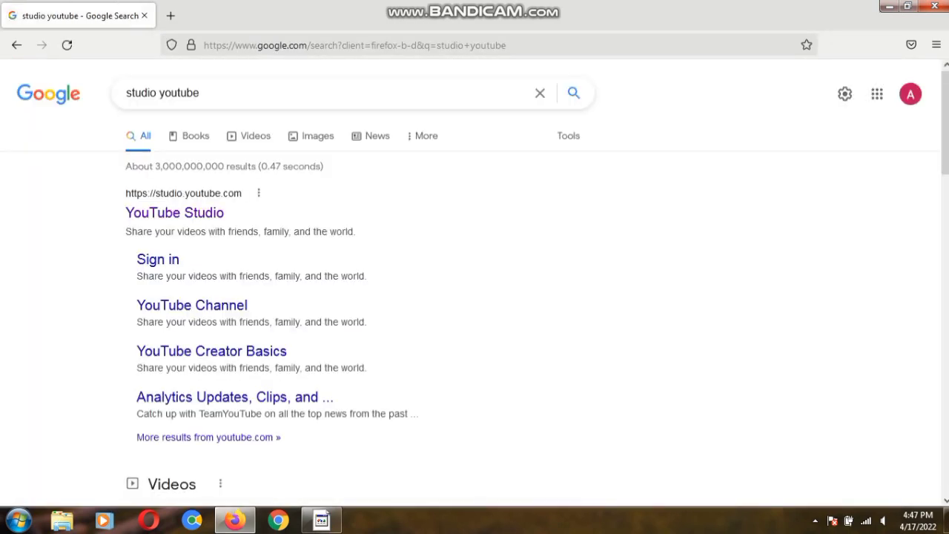
click(174, 213)
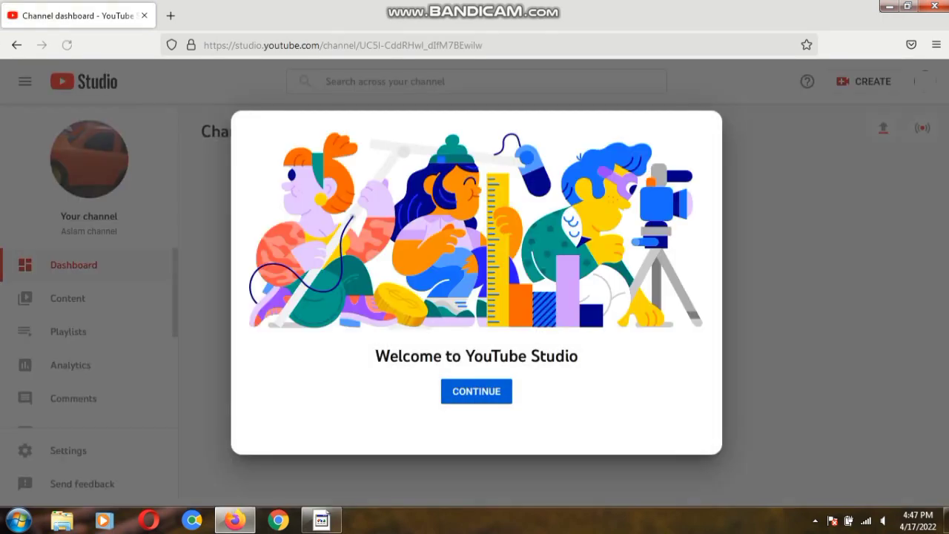
Step: Dismiss the Welcome dialog and browse the dashboard cards, Studio news and sidebar
click(476, 391)
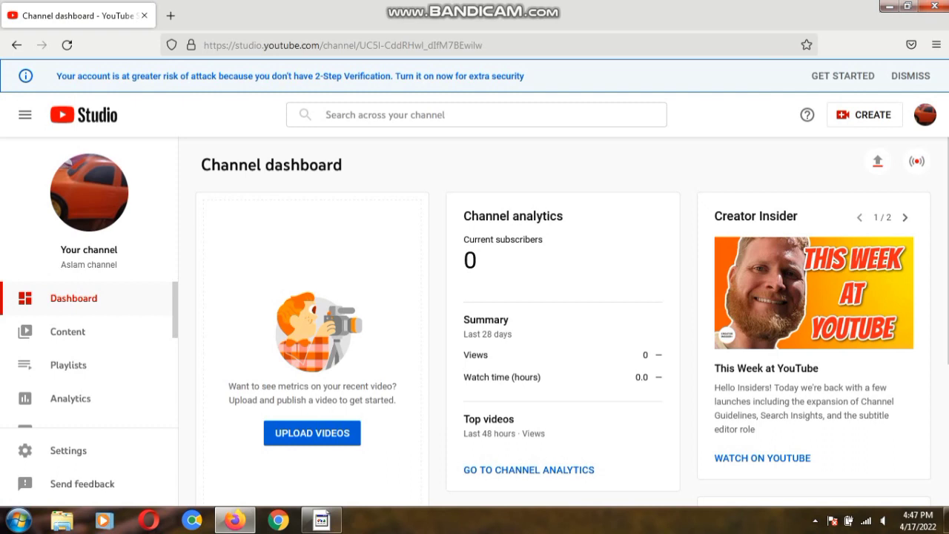
scroll(563, 318, down, 1)
scroll(563, 319, down, 2)
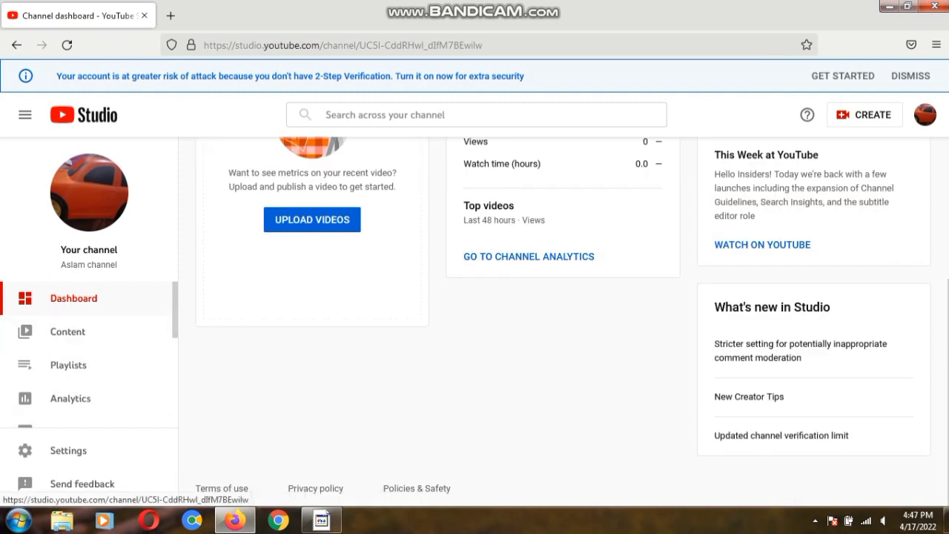
scroll(563, 319, up, 3)
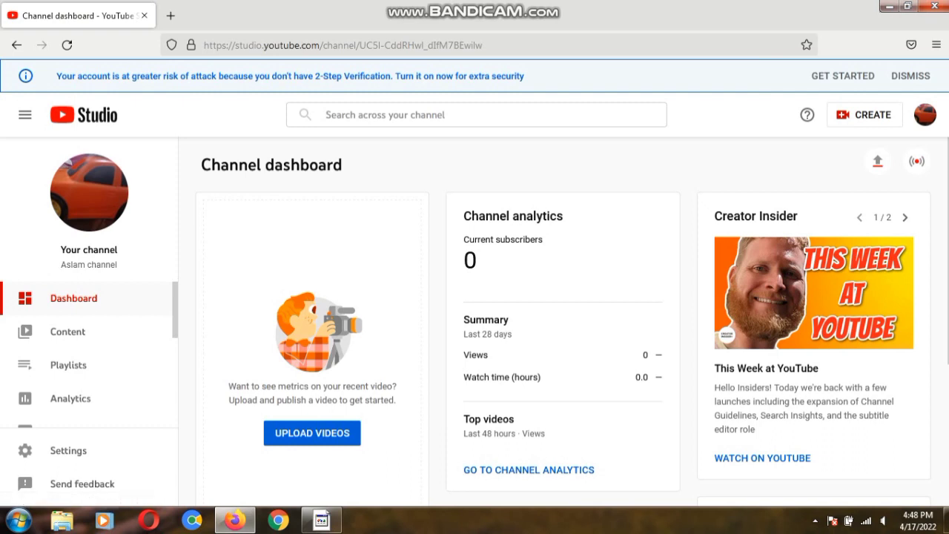
scroll(563, 319, down, 1)
scroll(564, 318, down, 2)
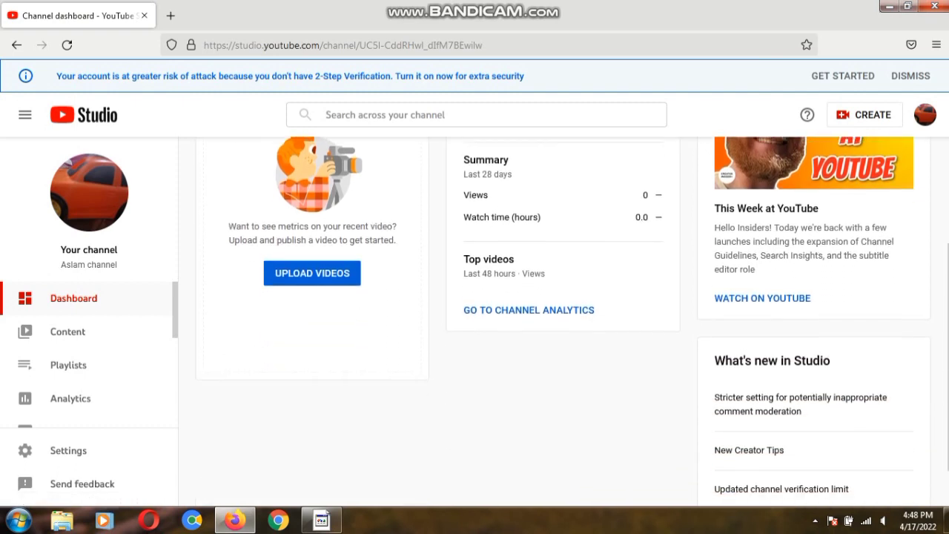
scroll(89, 371, down, 3)
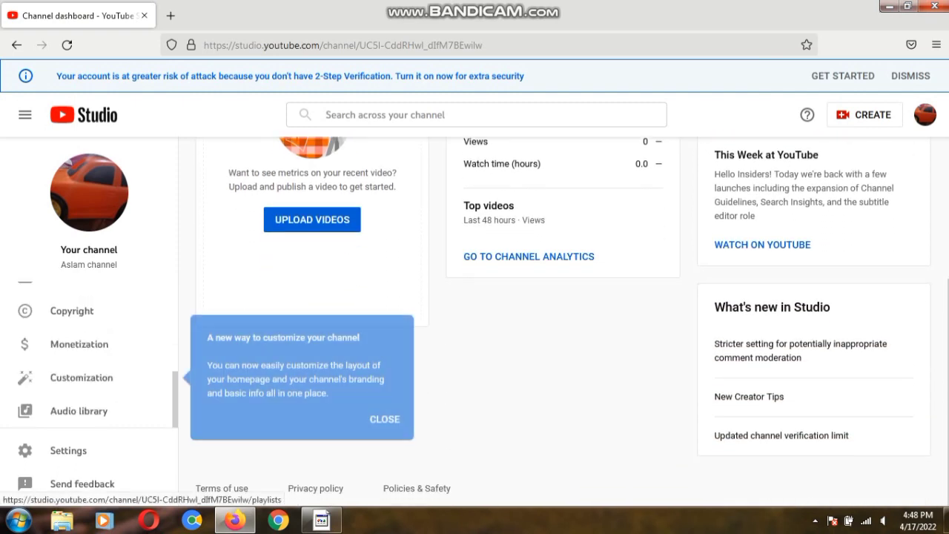
scroll(89, 356, up, 3)
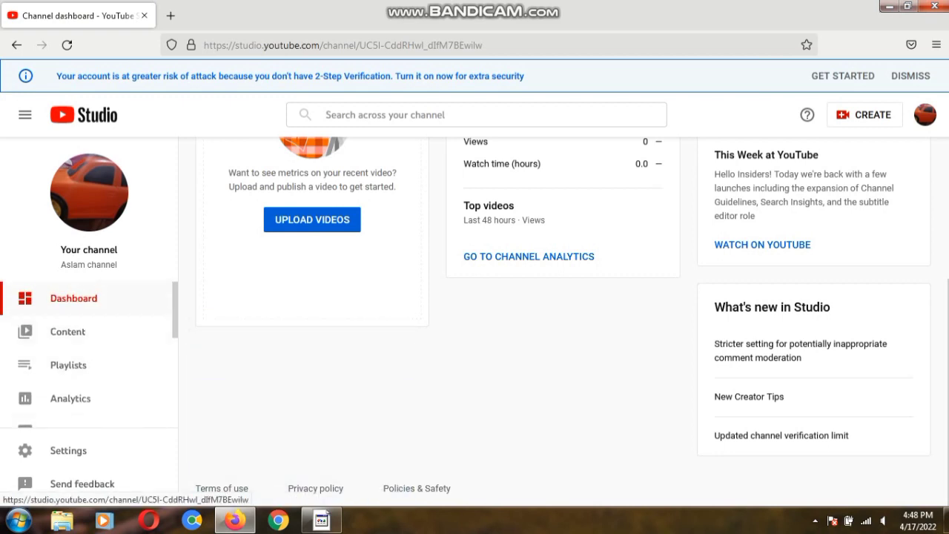
Step: Browse the Content videos list, then visit the Playlists and Analytics pages
click(67, 331)
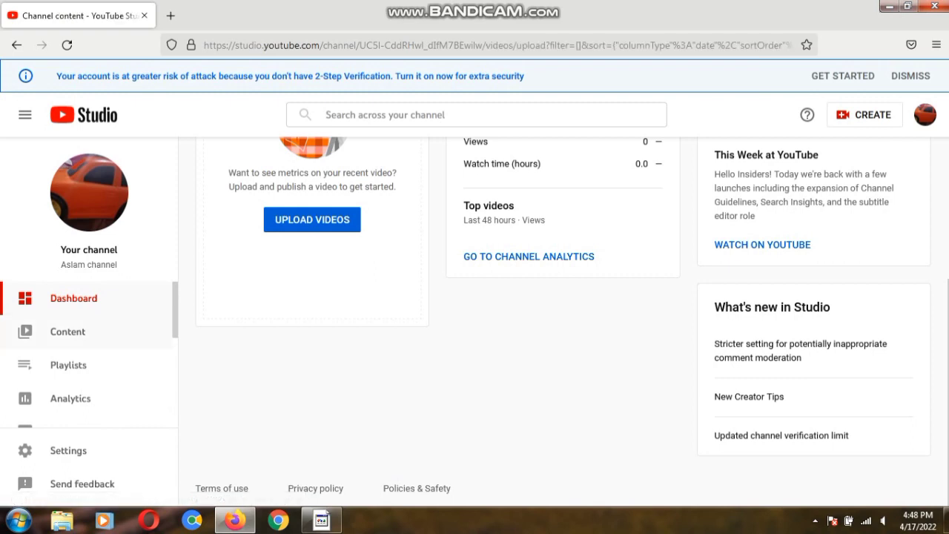
scroll(89, 371, down, 1)
scroll(89, 371, down, 1)
scroll(89, 370, up, 1)
scroll(74, 371, up, 2)
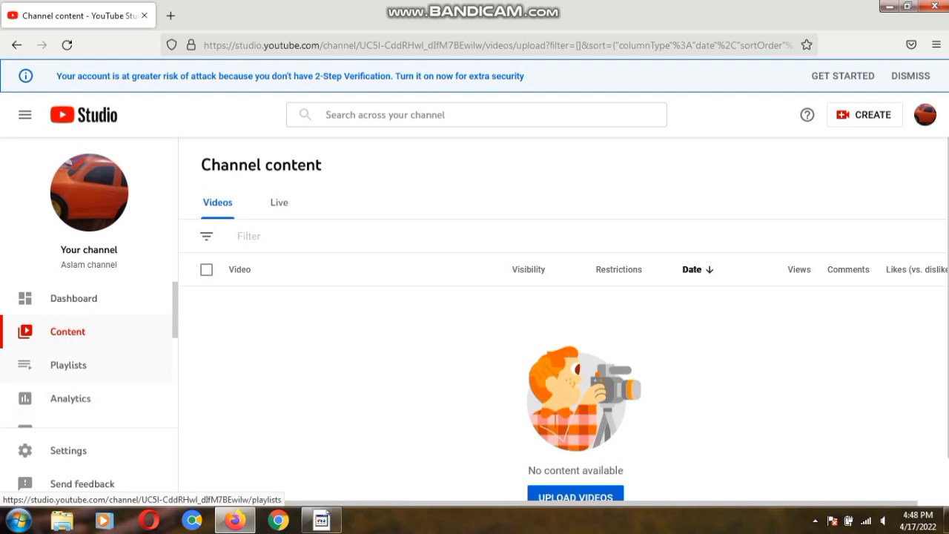
click(69, 365)
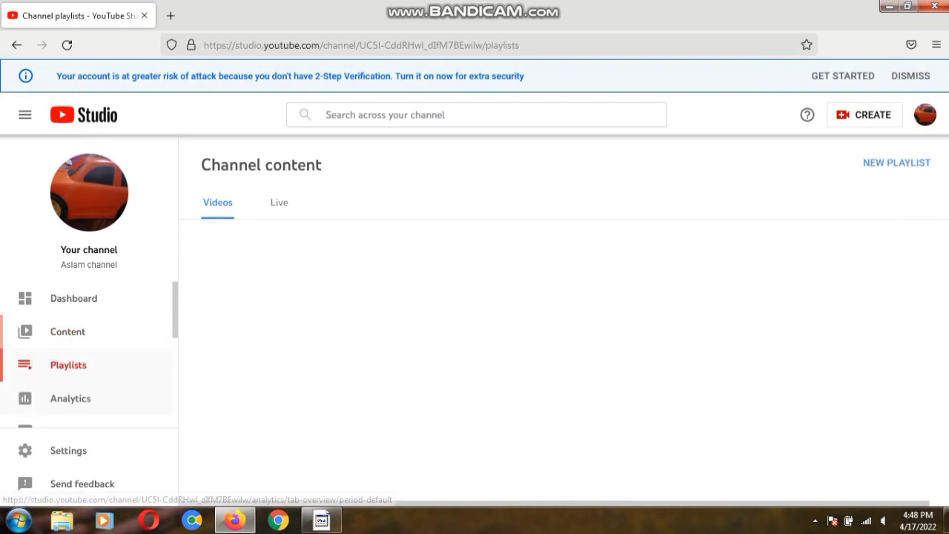
click(70, 398)
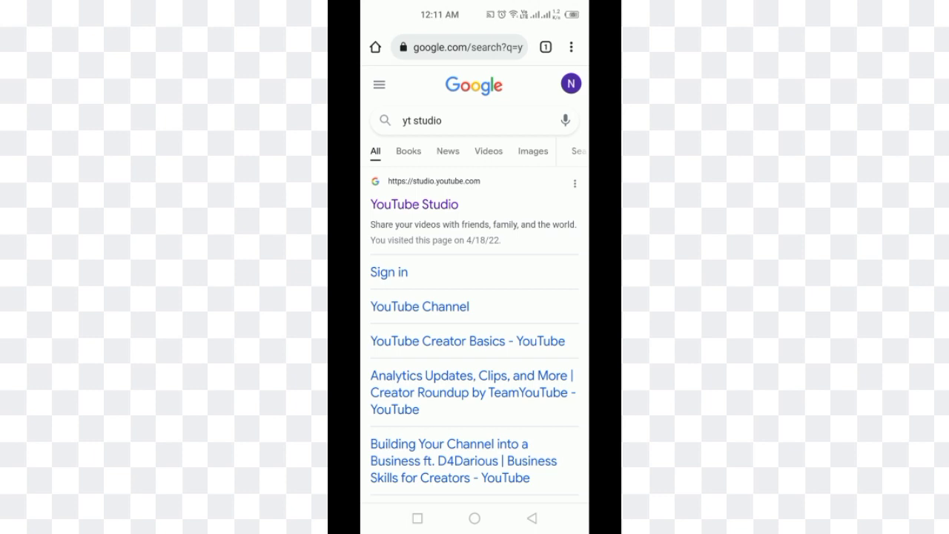
Step: Open YouTube Studio from the phone's Google results, zoom the dashboard, view analytics, then go home
click(414, 204)
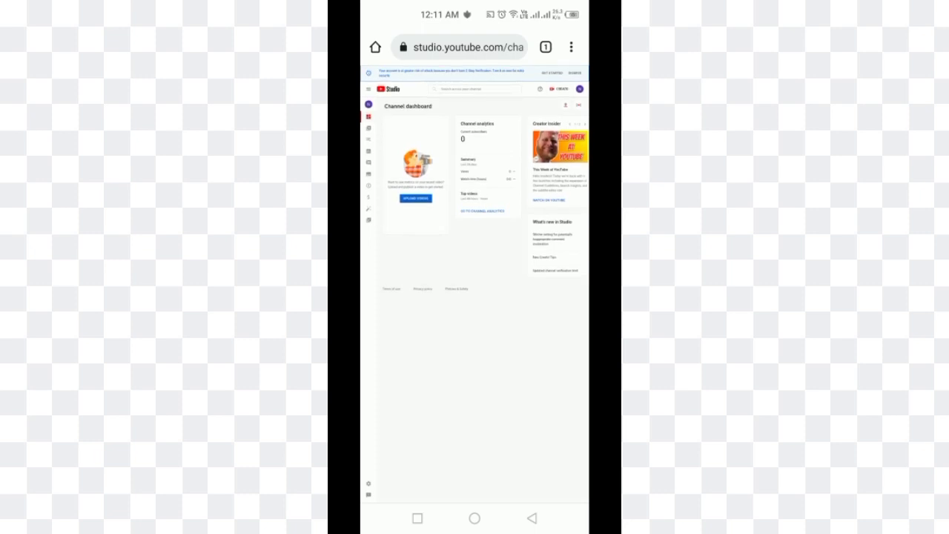
scroll(475, 186, up, 5)
drag(445, 185, 541, 296)
scroll(475, 267, down, 3)
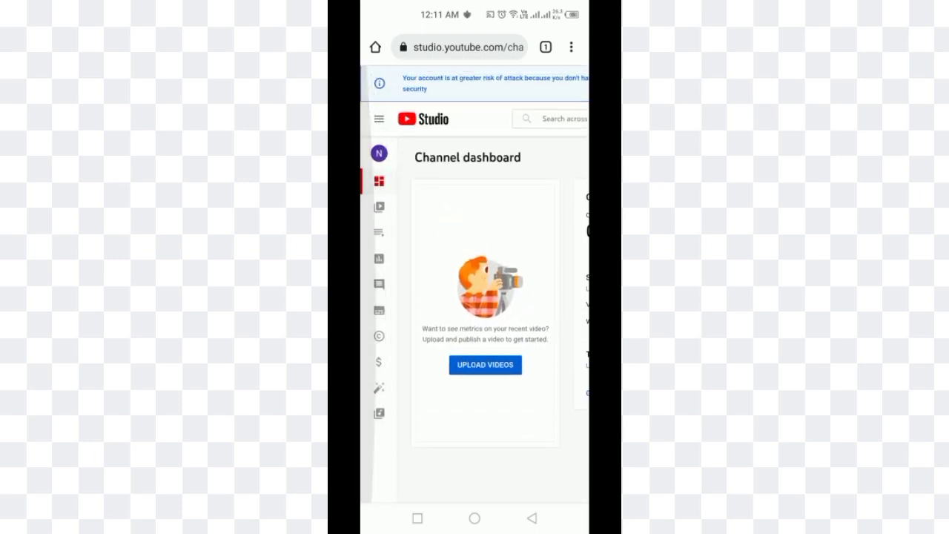
scroll(416, 223, up, 5)
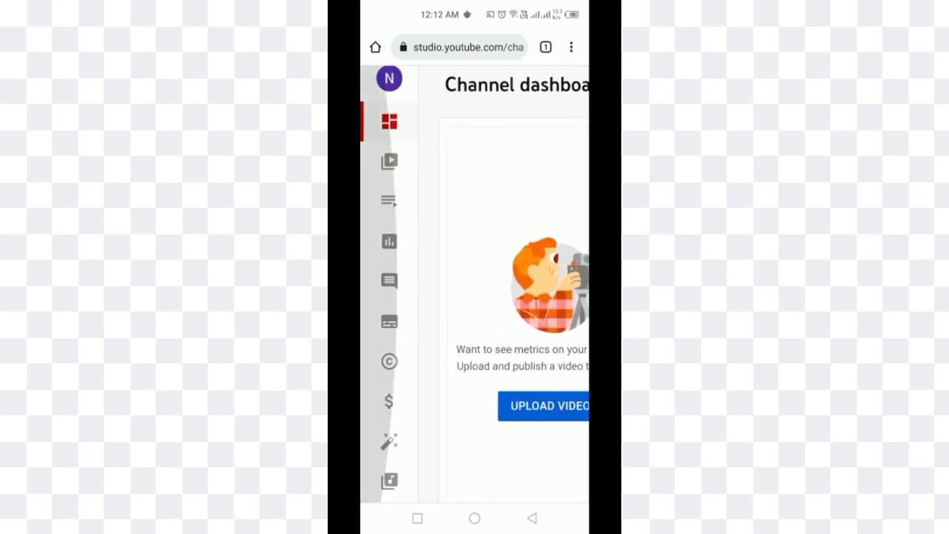
scroll(474, 259, down, 2)
scroll(475, 259, up, 2)
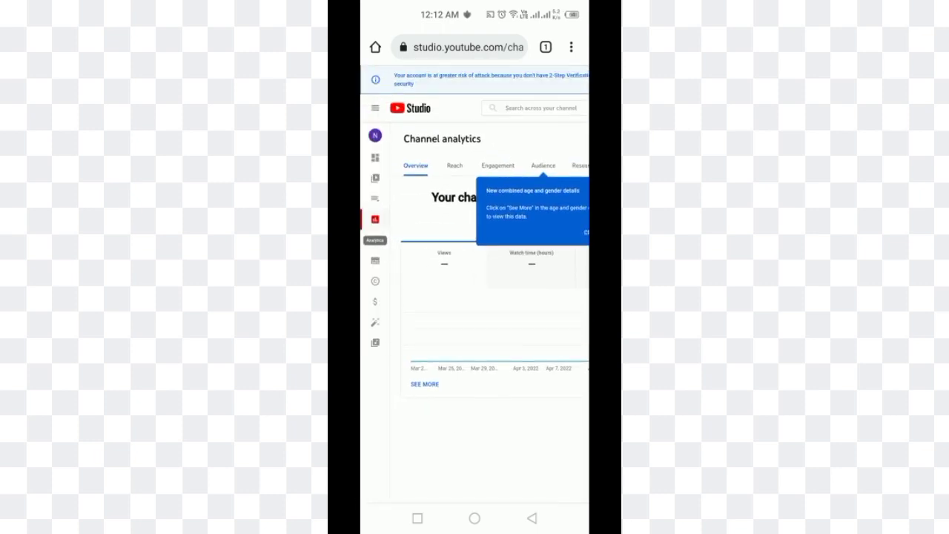
click(532, 517)
click(475, 518)
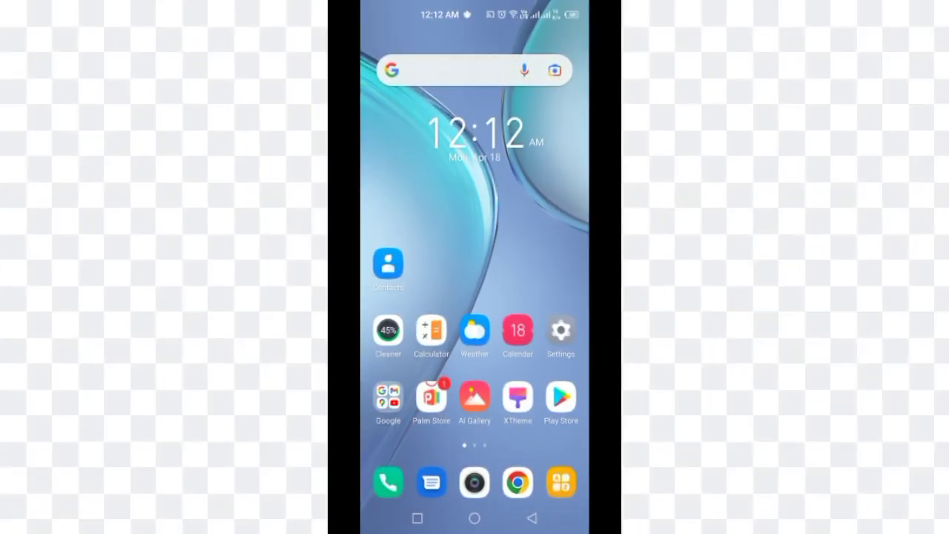
Step: Search Google Play for 'yt studio' and install the YouTube Studio app
click(560, 397)
click(474, 47)
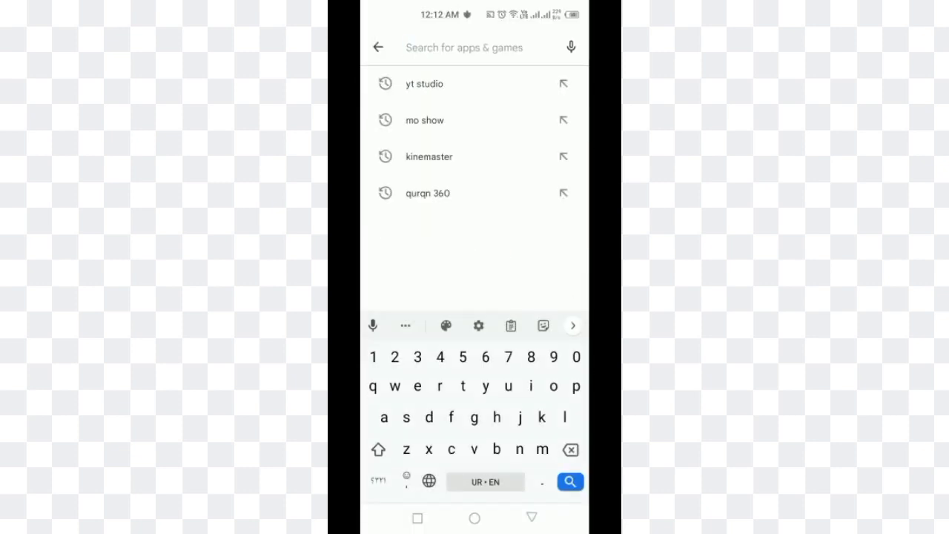
click(425, 82)
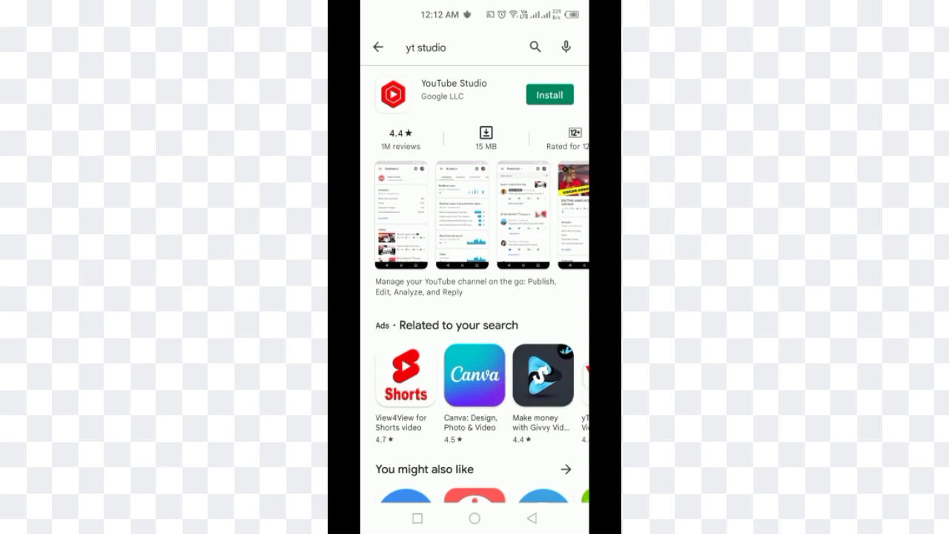
click(549, 95)
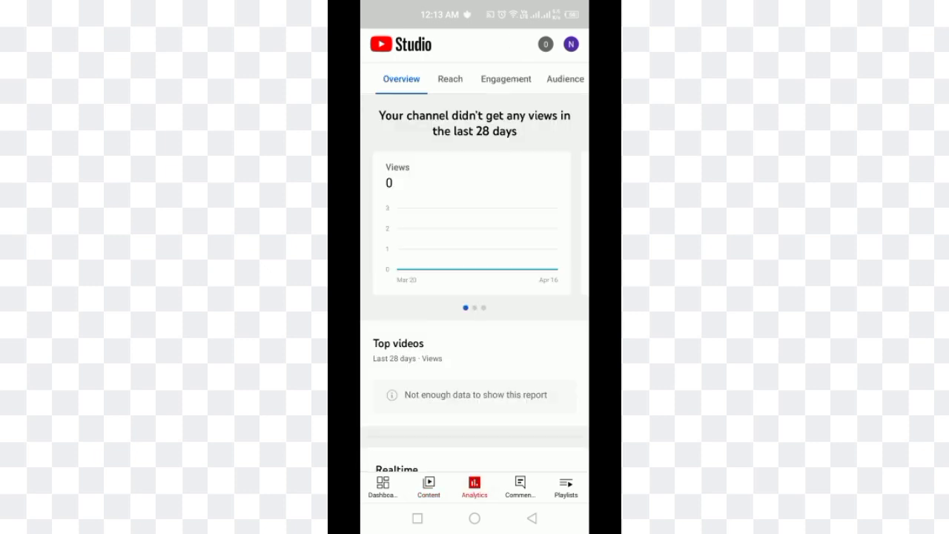
Step: Visit the app's Comments, Dashboard and Analytics sections
click(520, 487)
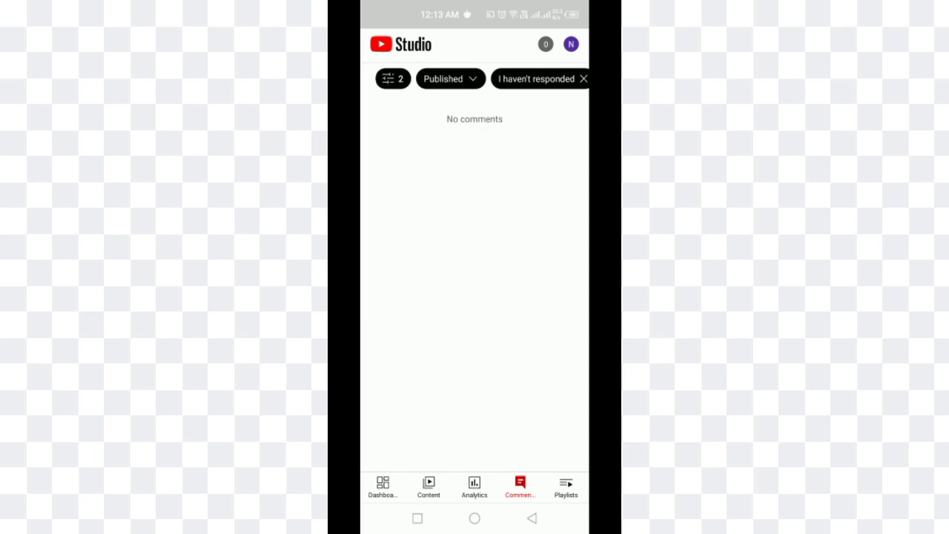
click(382, 487)
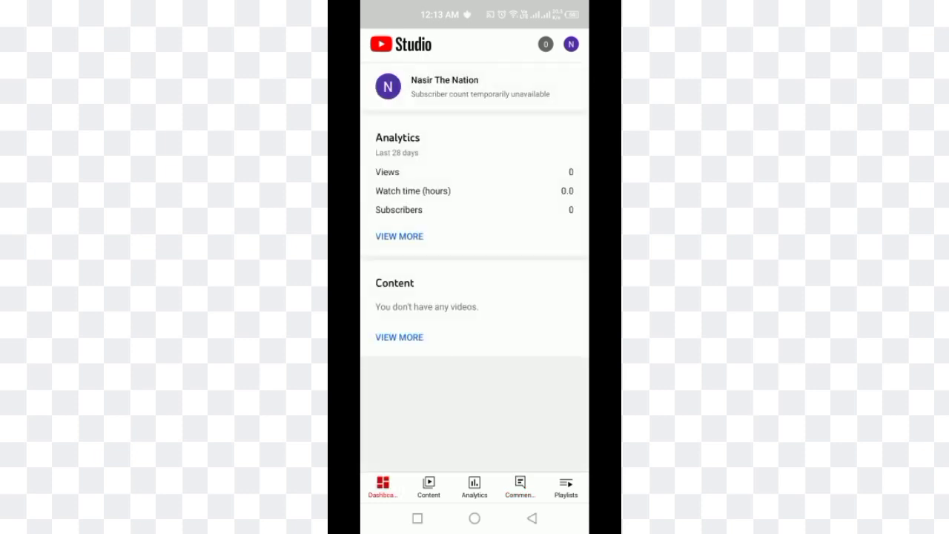
click(474, 487)
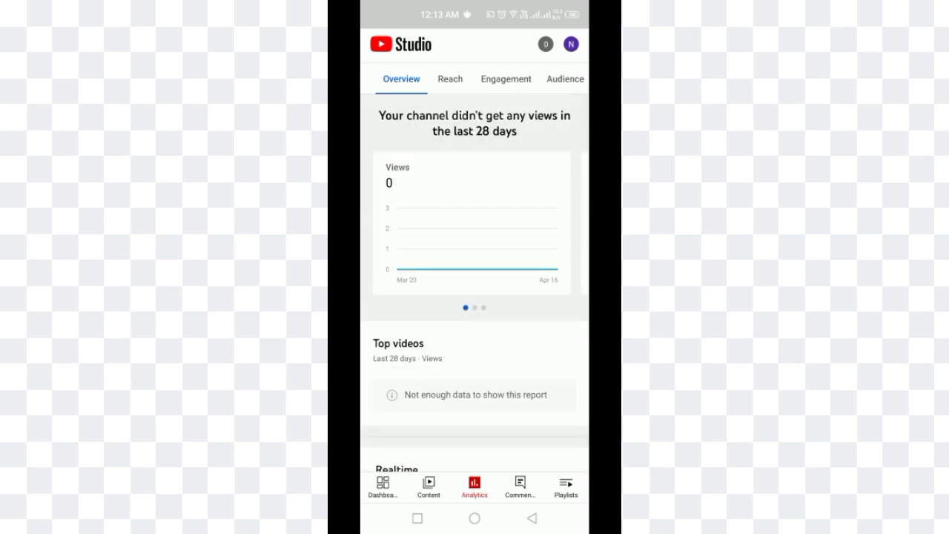
Step: Check the Reach, Engagement and Audience analytics reports, then back out
click(450, 79)
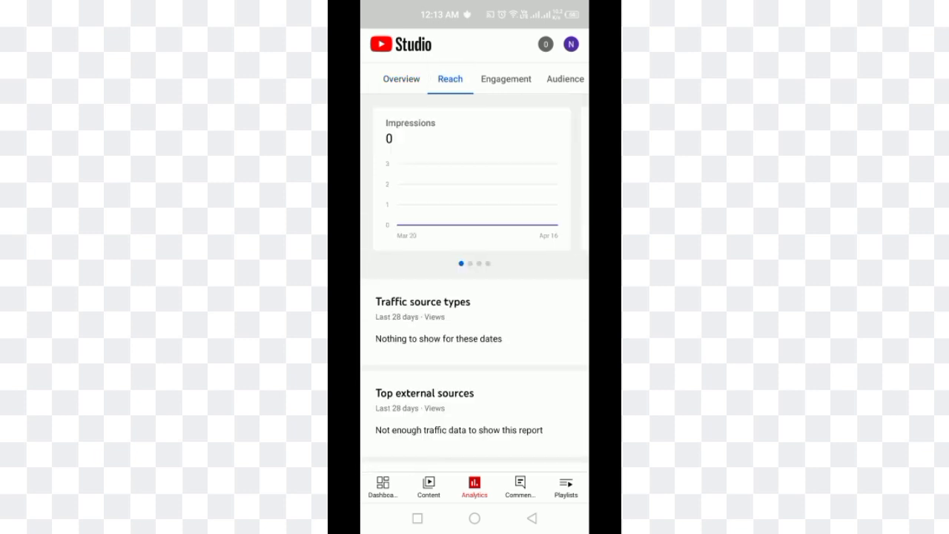
click(505, 79)
click(564, 78)
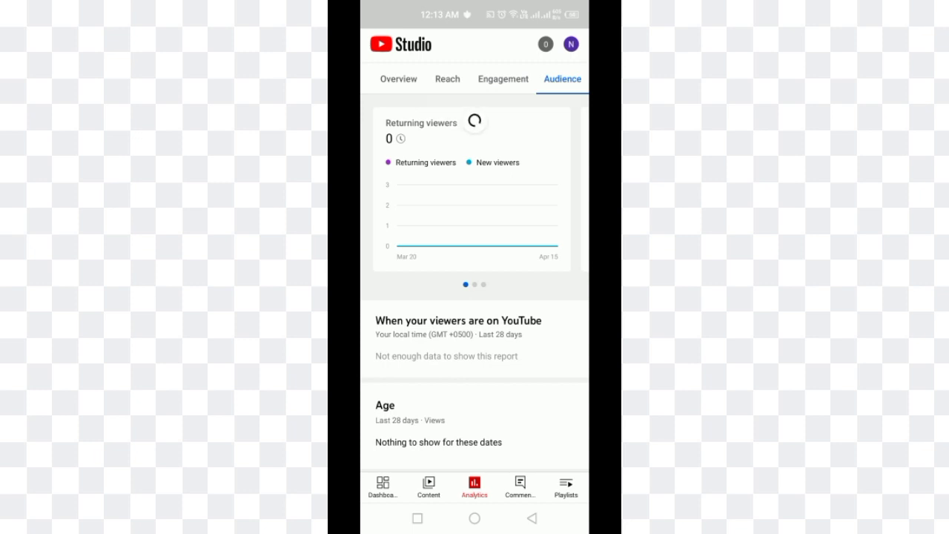
scroll(475, 296, down, 1)
scroll(475, 296, down, 7)
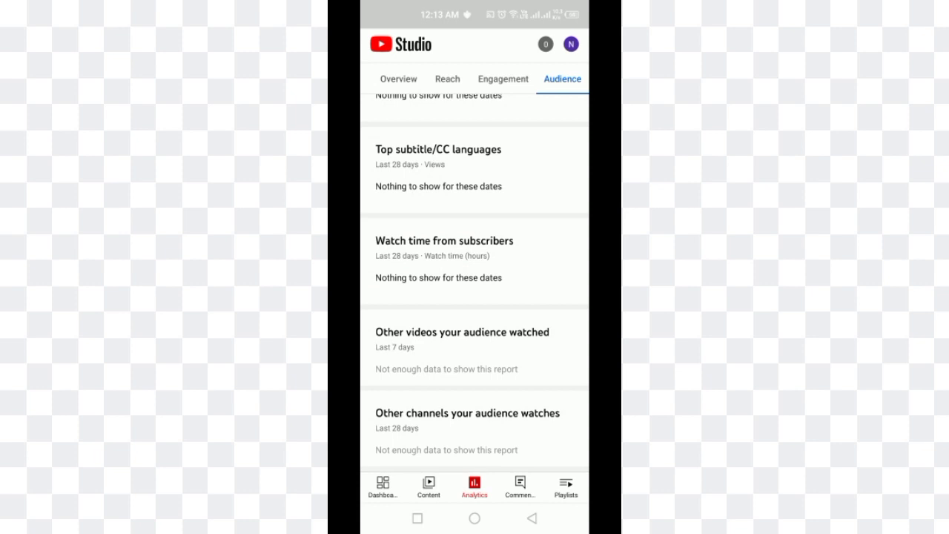
click(531, 519)
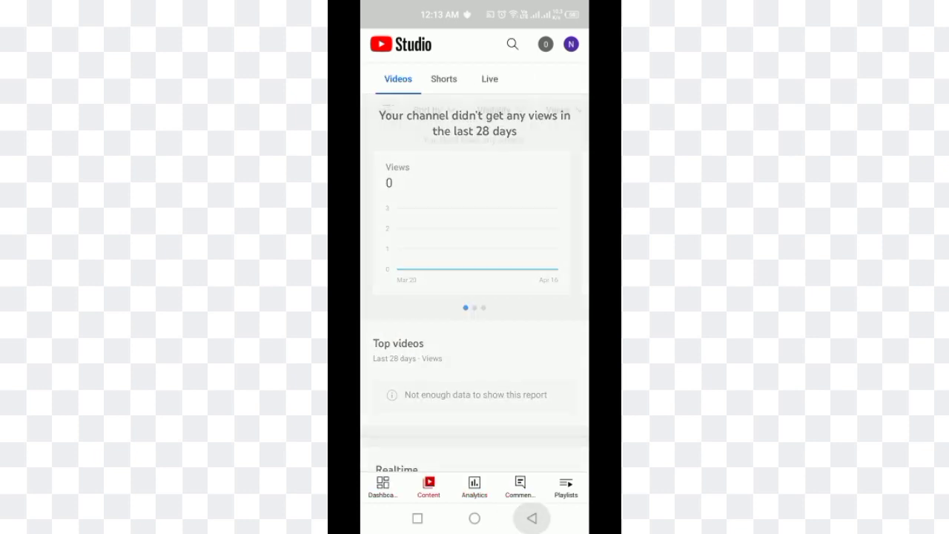